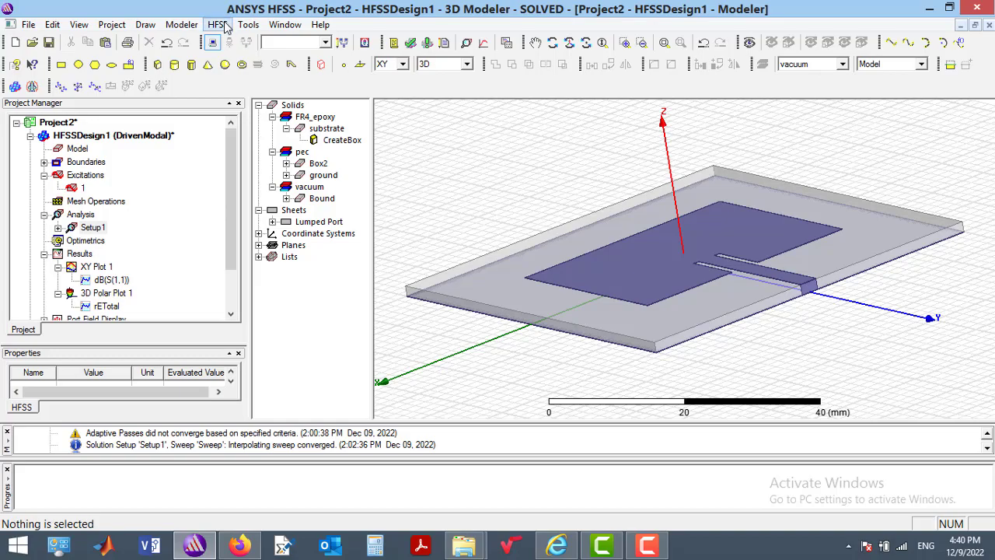
Step: Check the design's solution type and keep it as Driven Modal
{"action": "left_click", "coordinate": [218, 24]}
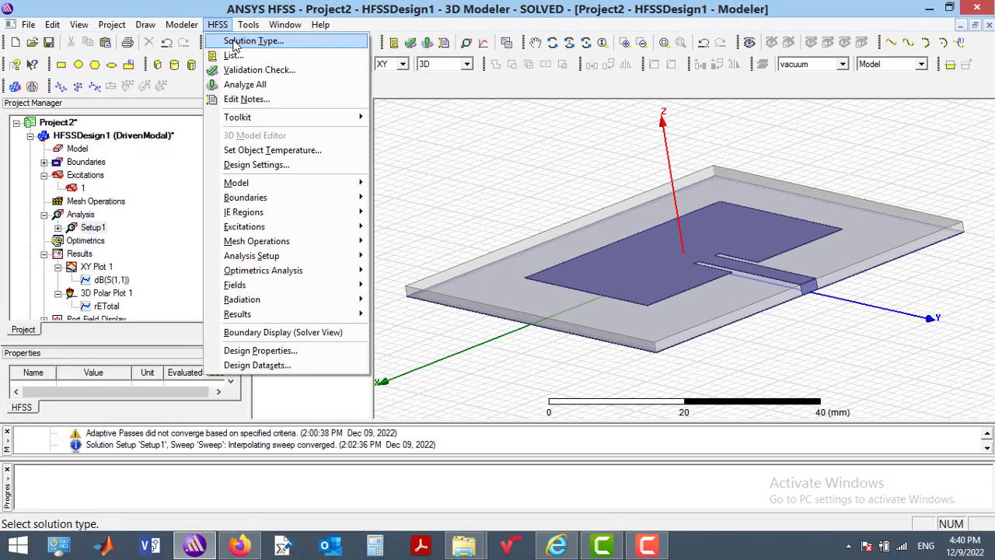
{"action": "left_click", "coordinate": [234, 43]}
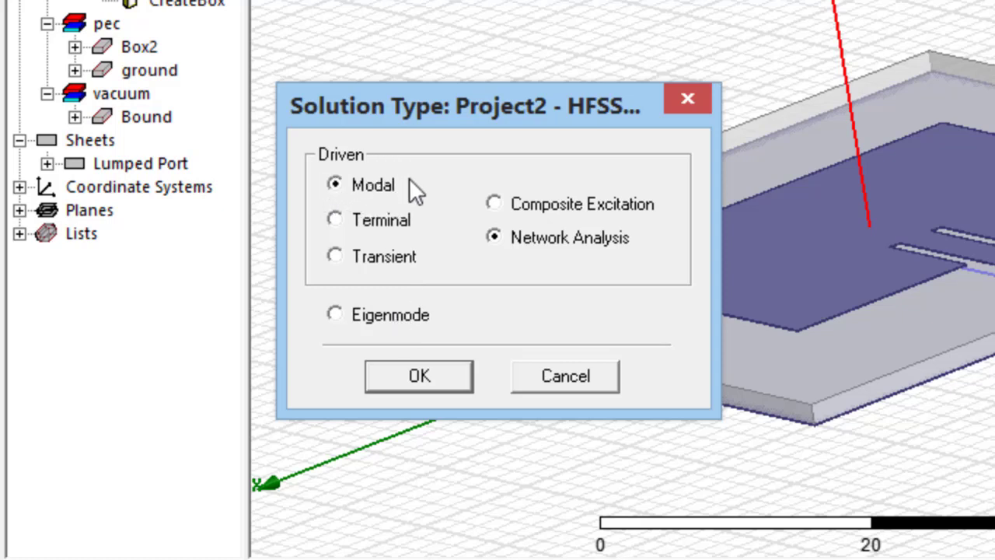
{"action": "left_click", "coordinate": [424, 366]}
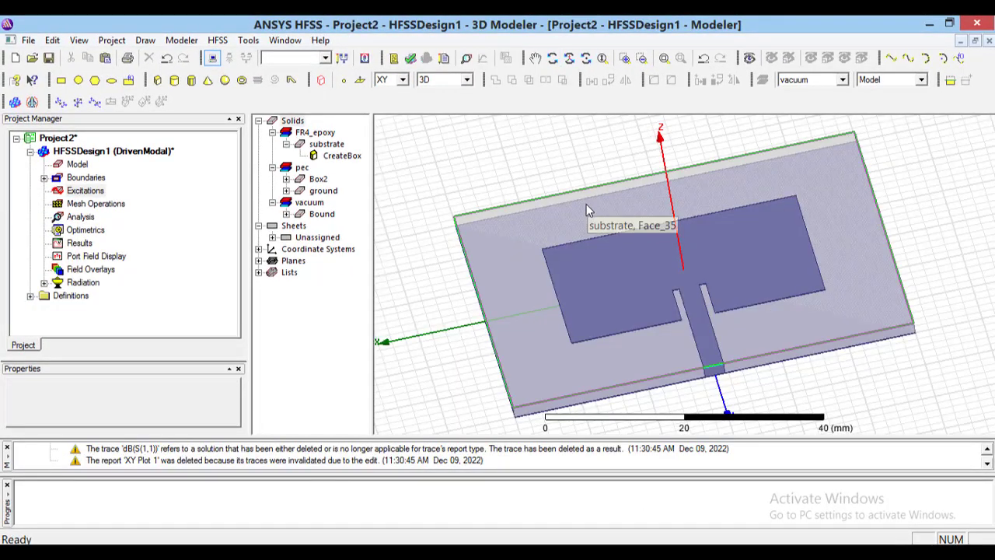
Step: Orbit to a low side view, zoom onto the feed line end, and select Rectangle1 under Sheets > Unassigned
{"action": "left_click", "coordinate": [552, 59]}
{"action": "mouse_move", "coordinate": [588, 216]}
{"action": "left_mouse_down"}
{"action": "mouse_move", "coordinate": [635, 182]}
{"action": "mouse_move", "coordinate": [626, 199]}
{"action": "left_mouse_up"}
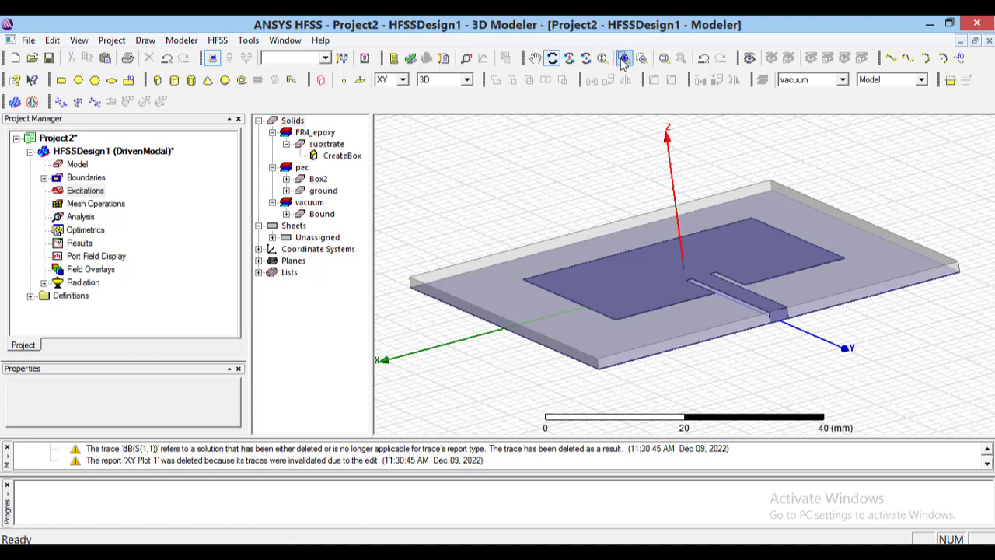
{"action": "left_click", "coordinate": [624, 58]}
{"action": "left_click_drag", "start_coordinate": [754, 289], "coordinate": [819, 347]}
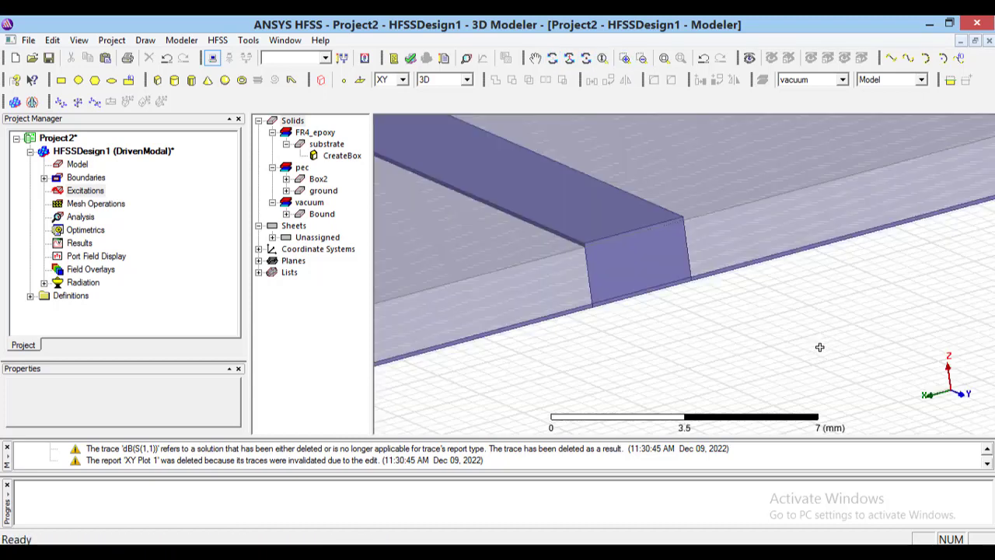
{"action": "left_click", "coordinate": [273, 238]}
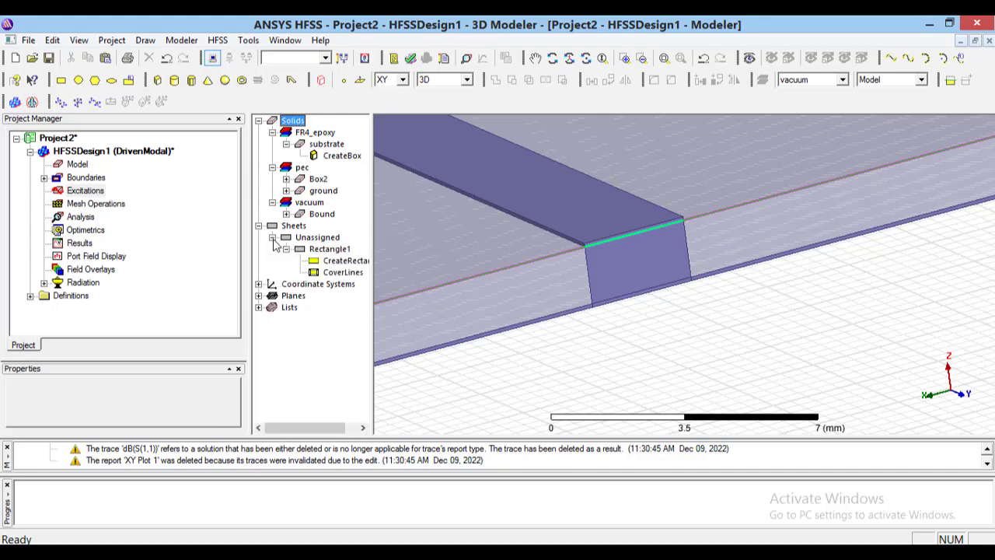
{"action": "left_click", "coordinate": [330, 248]}
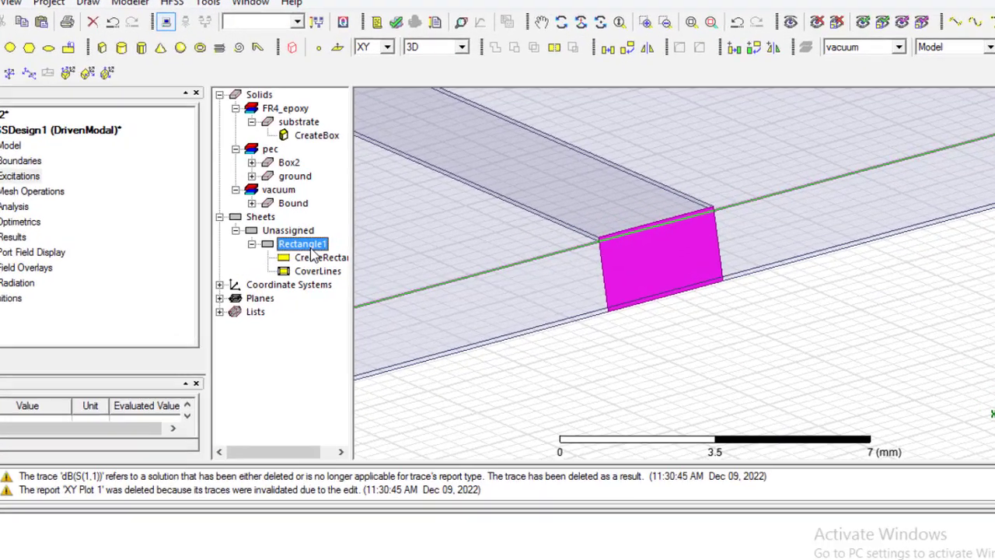
Step: Start a lumped port on Rectangle1 named 1 with 50-ohm impedance
{"action": "right_click", "coordinate": [338, 255]}
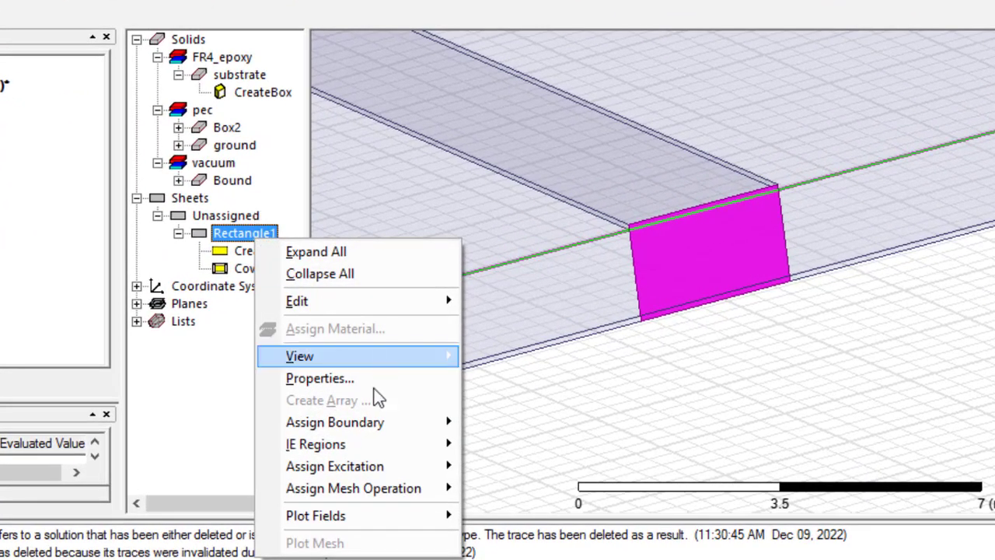
{"action": "mouse_move", "coordinate": [335, 466]}
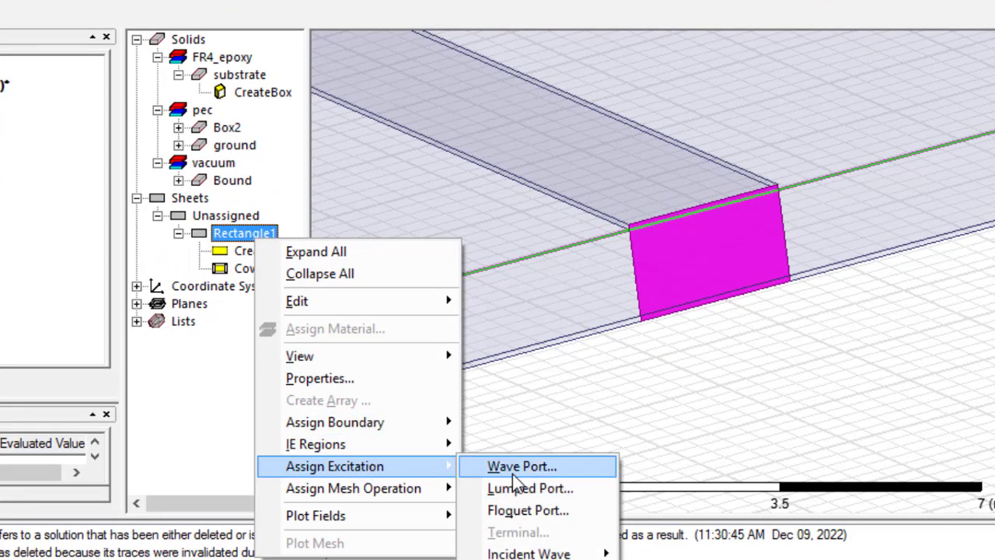
{"action": "left_click", "coordinate": [517, 488]}
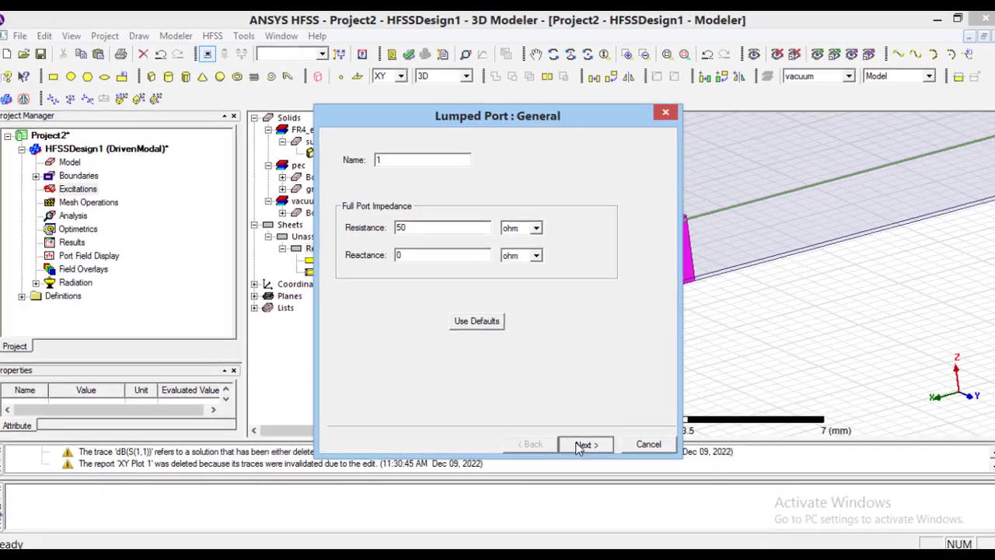
{"action": "left_click", "coordinate": [610, 502]}
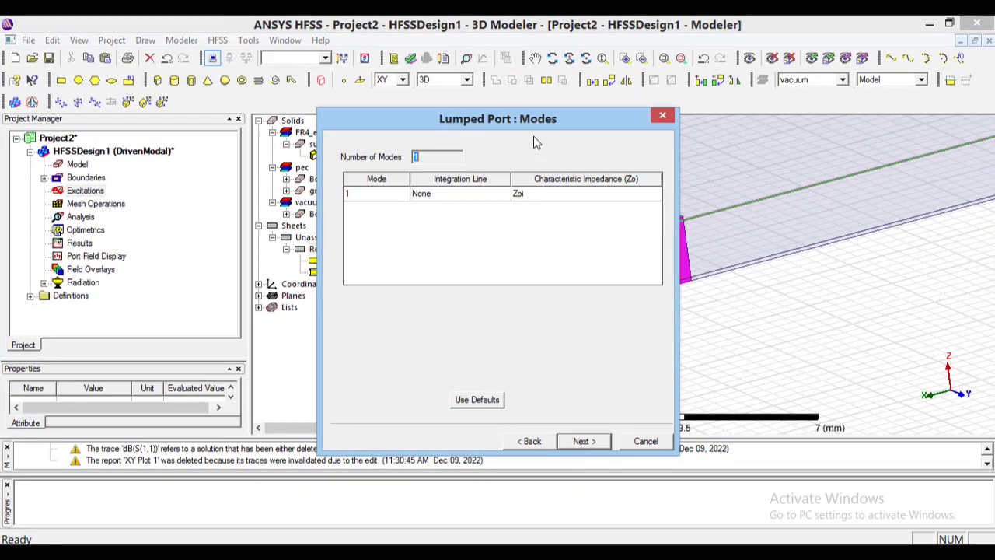
{"action": "left_click_drag", "start_coordinate": [544, 124], "coordinate": [286, 98]}
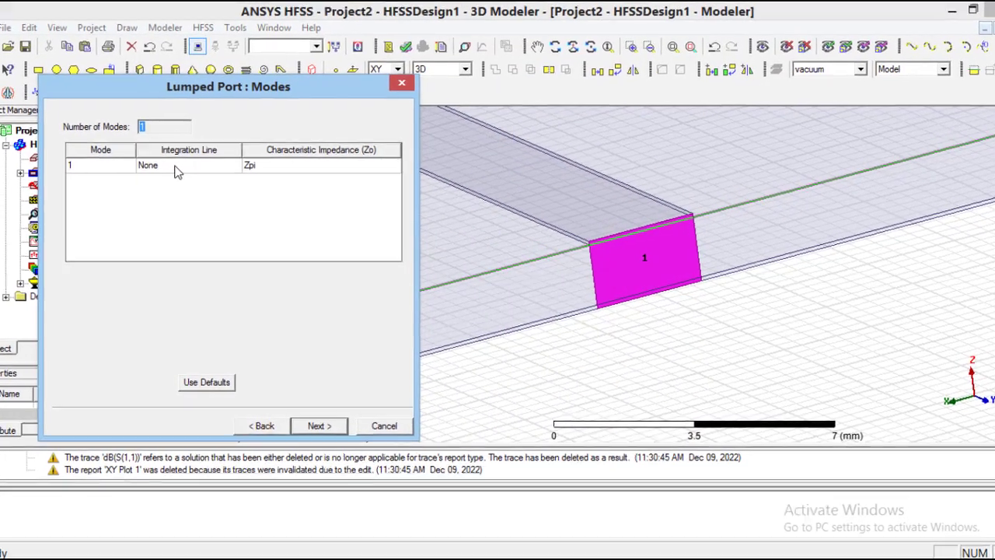
Step: Draw a new integration line from the port's bottom edge to its top edge and finish the port
{"action": "left_click", "coordinate": [178, 171]}
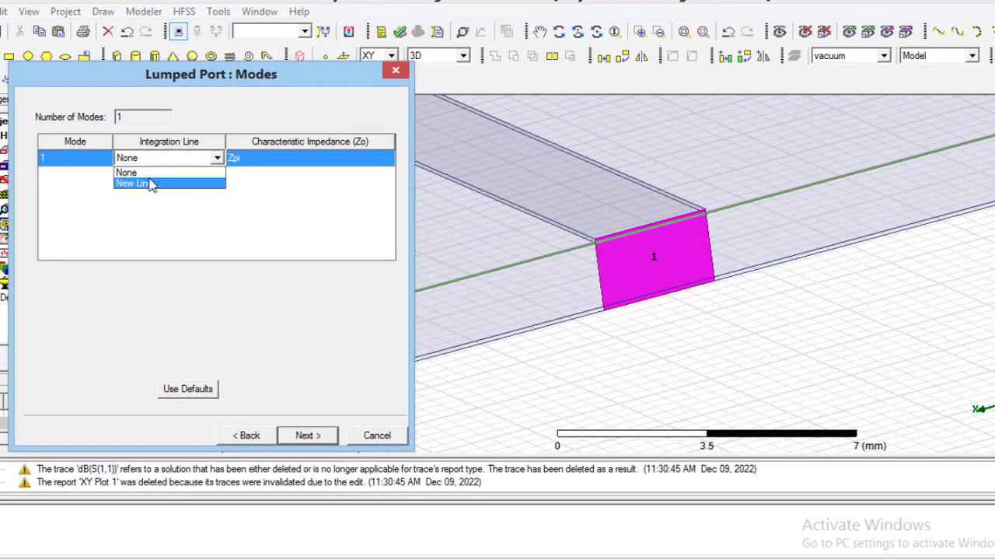
{"action": "left_click", "coordinate": [136, 184]}
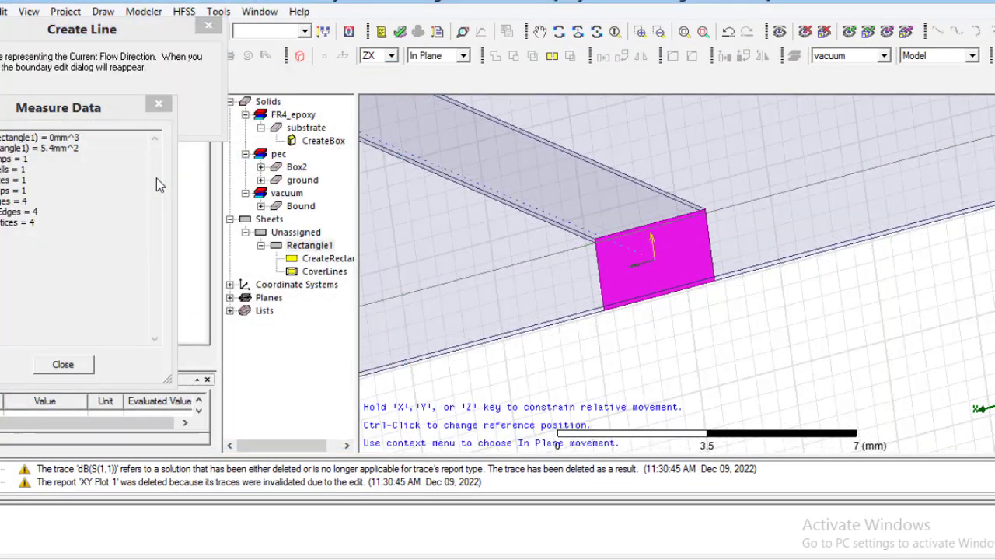
{"action": "left_click", "coordinate": [668, 296]}
{"action": "left_click", "coordinate": [650, 224]}
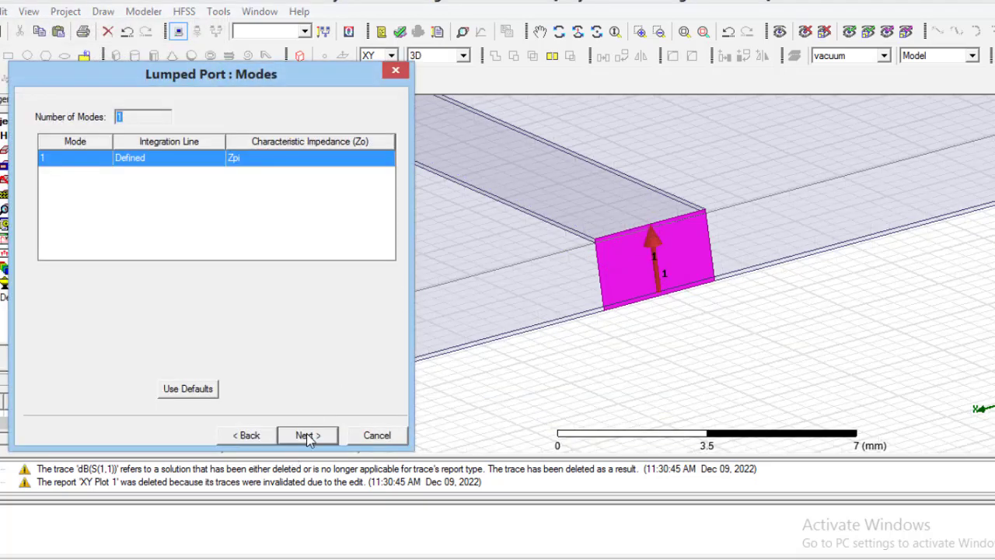
{"action": "left_click", "coordinate": [309, 438]}
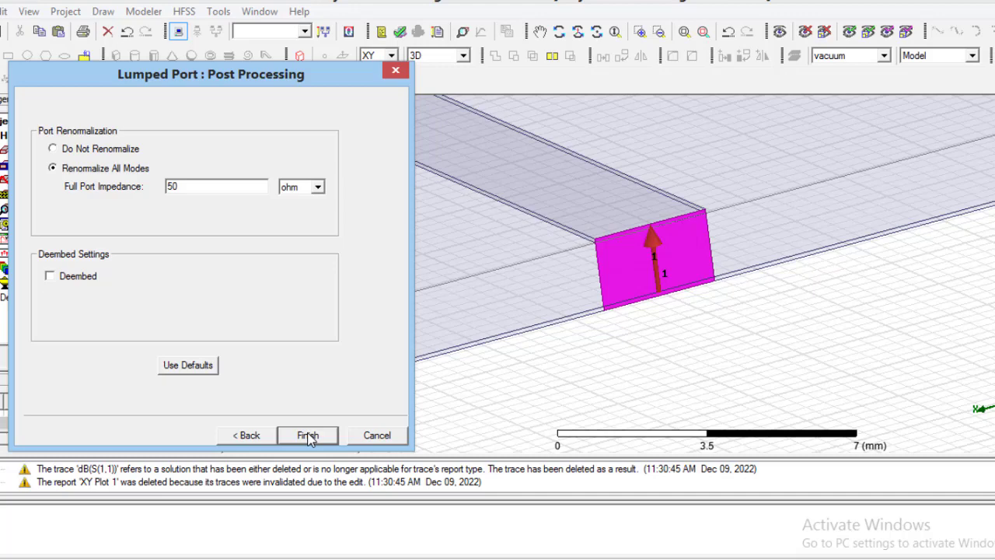
{"action": "left_click", "coordinate": [308, 436]}
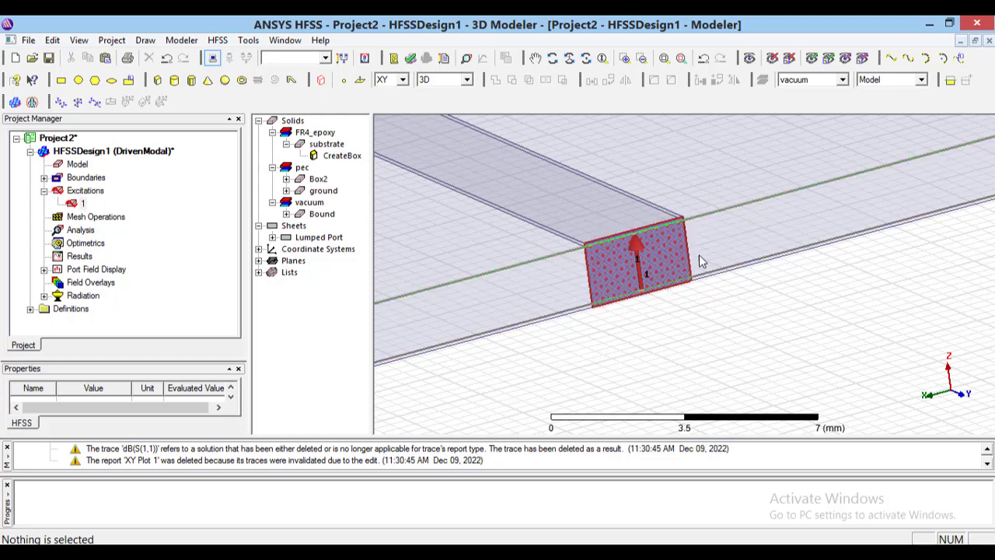
Step: Change the design's solution type to Driven Terminal
{"action": "left_click", "coordinate": [218, 39]}
{"action": "left_click", "coordinate": [230, 57]}
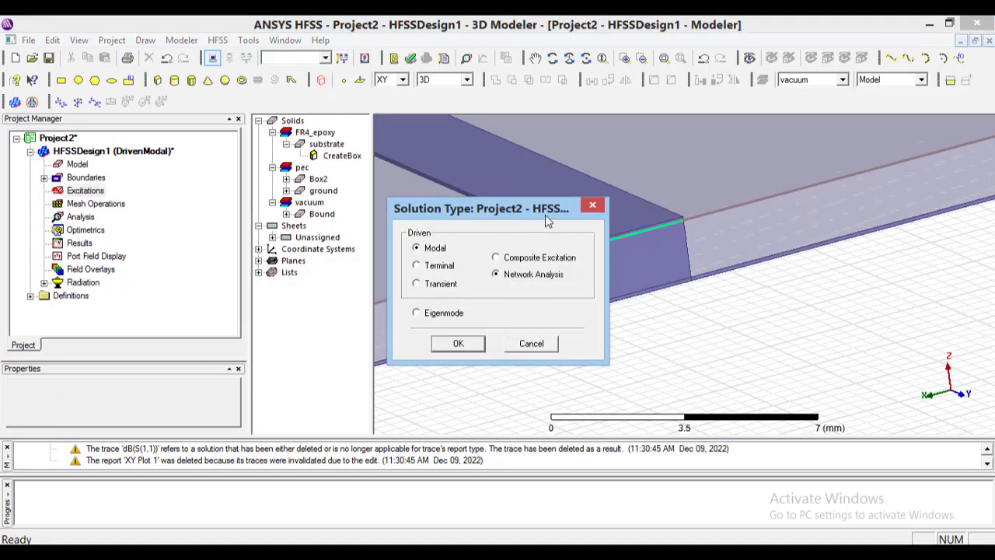
{"action": "left_click", "coordinate": [420, 267]}
{"action": "left_click", "coordinate": [458, 345]}
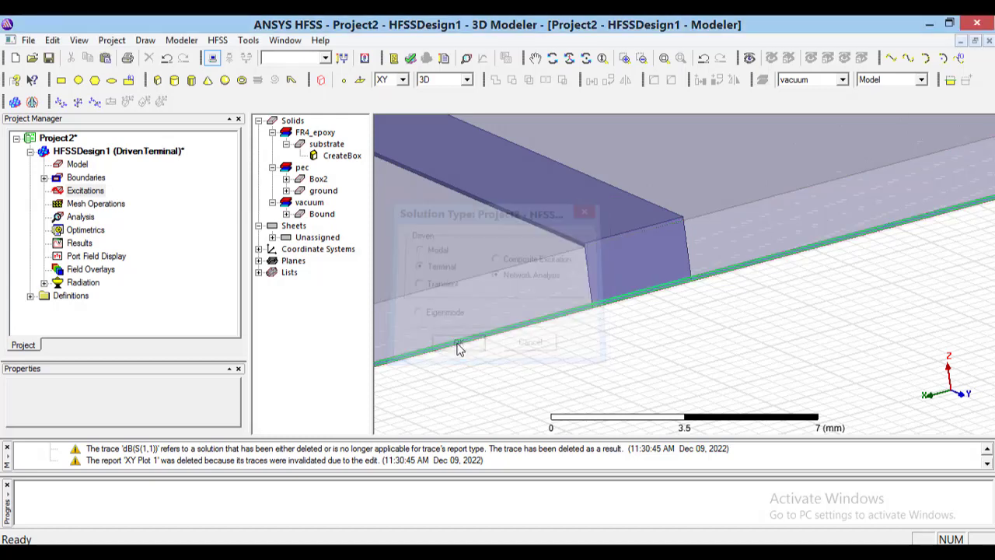
Step: Assign Rectangle1 as a lumped port with ground as the reference conductor
{"action": "left_click", "coordinate": [272, 237]}
{"action": "left_click", "coordinate": [327, 253]}
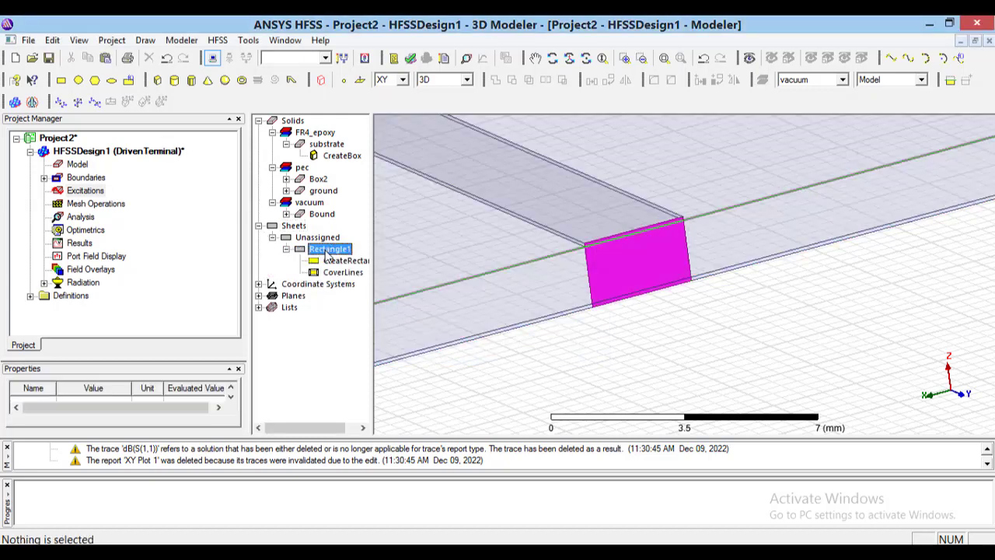
{"action": "right_click", "coordinate": [327, 253]}
{"action": "mouse_move", "coordinate": [378, 401]}
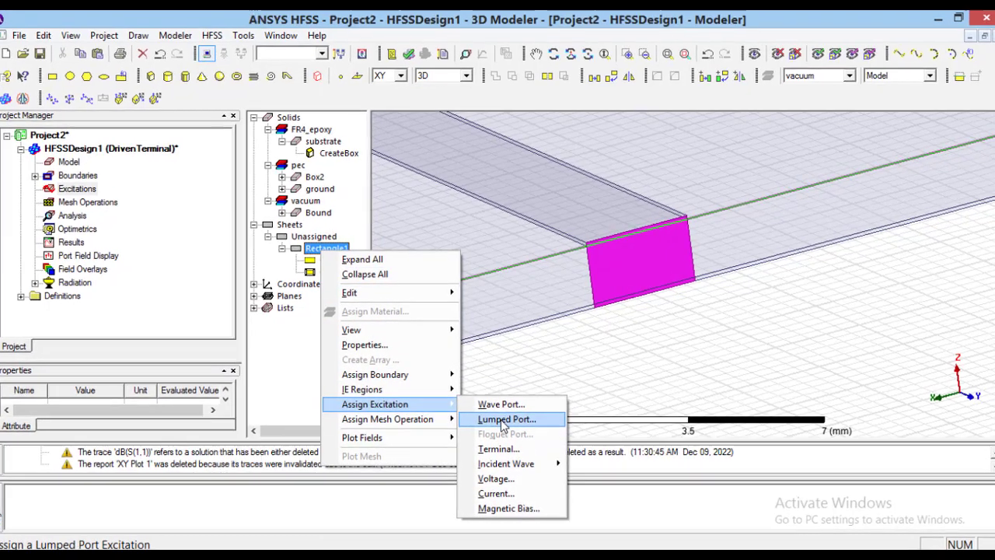
{"action": "left_click", "coordinate": [506, 416]}
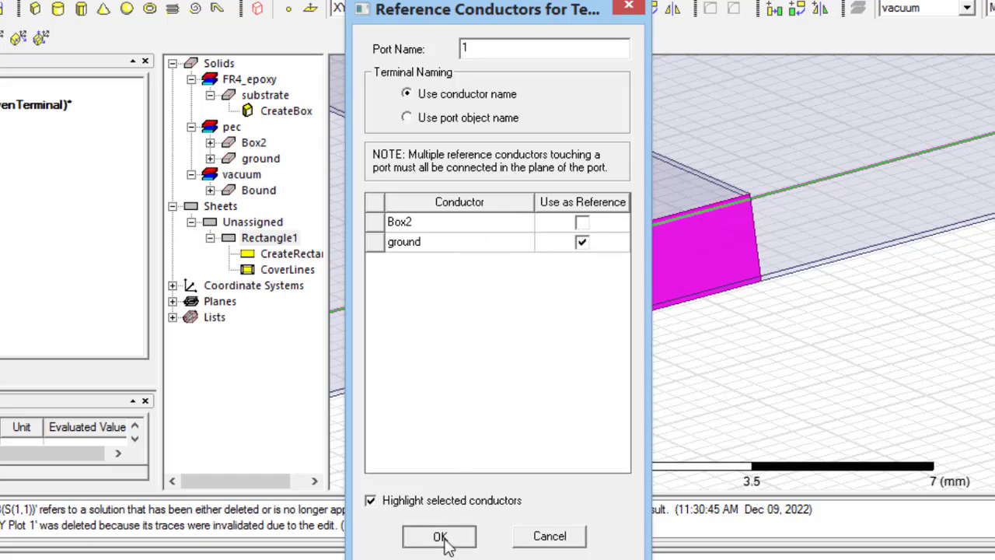
{"action": "left_click", "coordinate": [440, 536]}
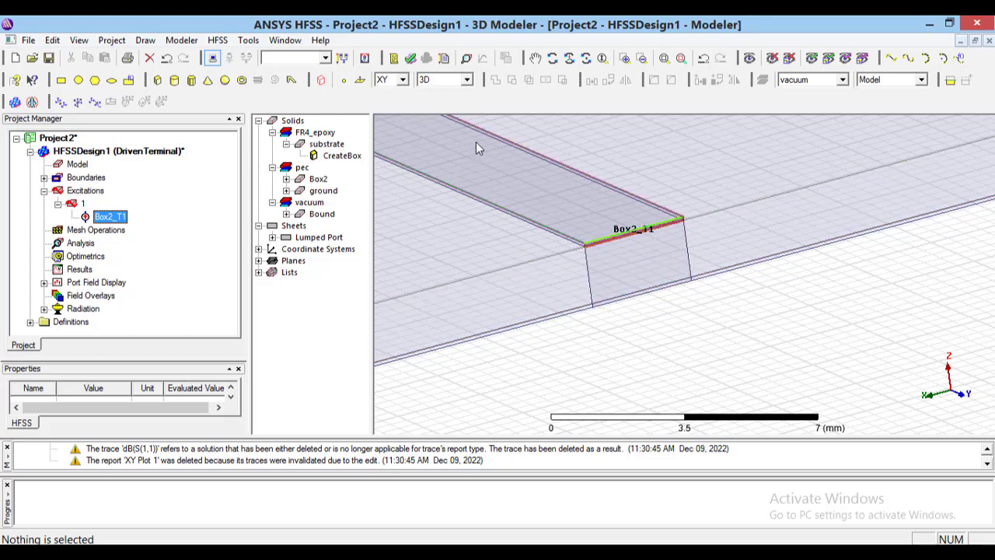
Step: Fit and rotate the whole antenna in view, then select the pec group and the Box2 patch
{"action": "left_click", "coordinate": [552, 58]}
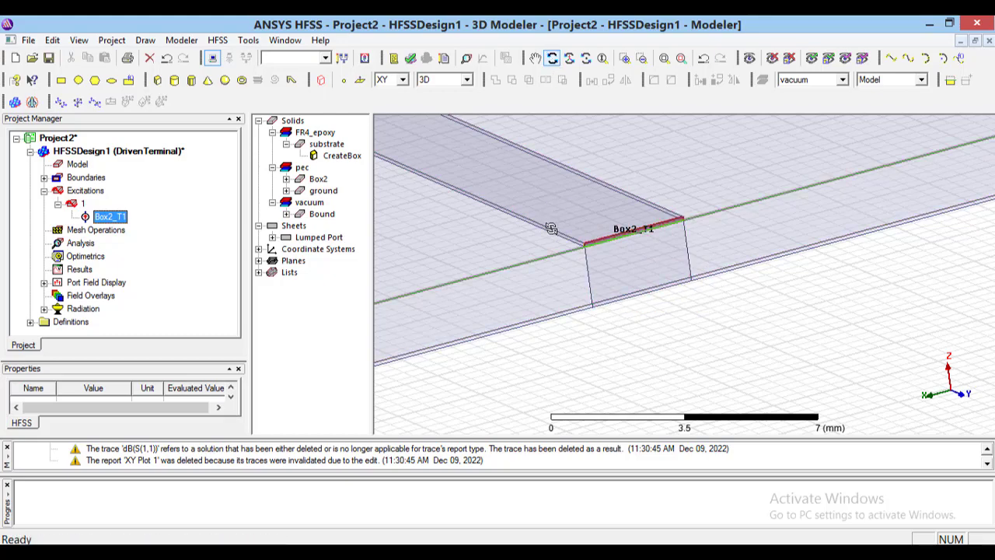
{"action": "mouse_move", "coordinate": [551, 228]}
{"action": "left_mouse_down"}
{"action": "mouse_move", "coordinate": [551, 210]}
{"action": "mouse_move", "coordinate": [552, 229]}
{"action": "left_mouse_up"}
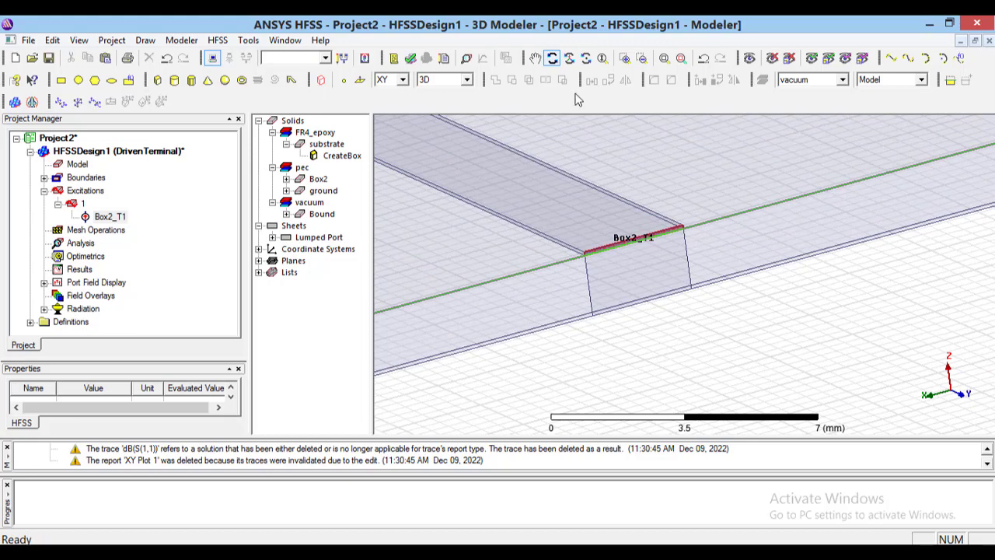
{"action": "left_click", "coordinate": [664, 59]}
{"action": "mouse_move", "coordinate": [668, 292]}
{"action": "left_mouse_down"}
{"action": "mouse_move", "coordinate": [667, 252]}
{"action": "mouse_move", "coordinate": [659, 305]}
{"action": "mouse_move", "coordinate": [722, 280]}
{"action": "left_mouse_up"}
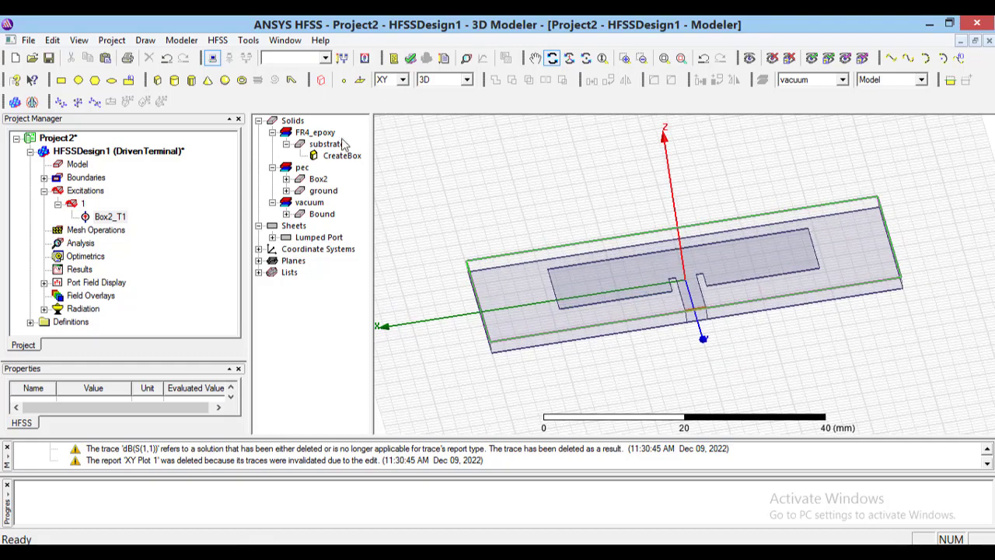
{"action": "left_click", "coordinate": [308, 169]}
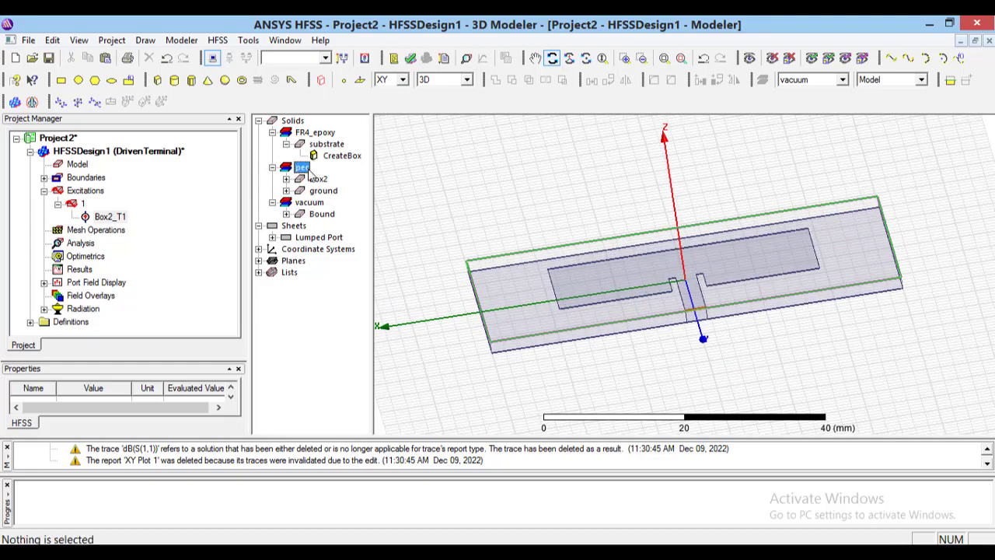
{"action": "left_click", "coordinate": [315, 179]}
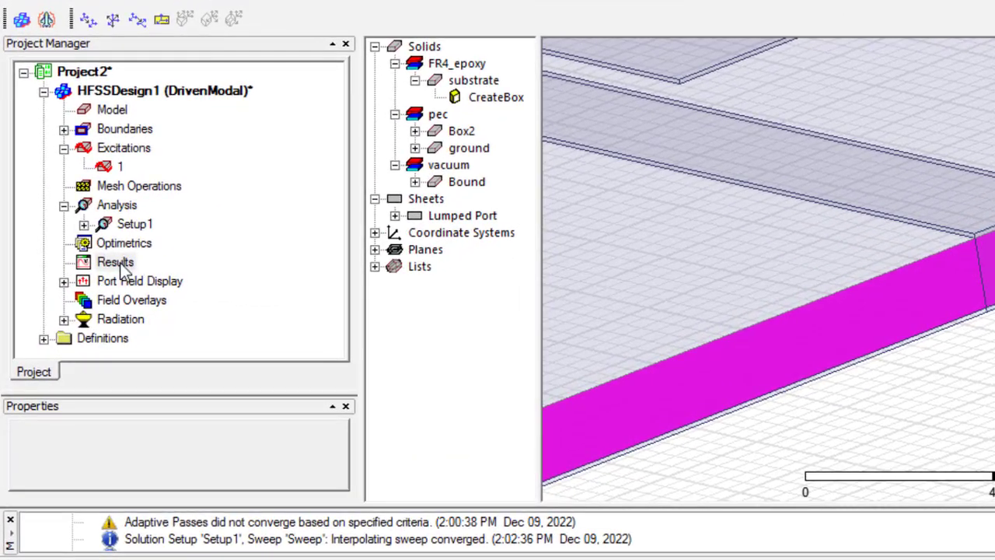
Step: Set up a Modal Solution Data rectangular plot of S Parameter S(1,1) in dB
{"action": "left_click", "coordinate": [81, 268]}
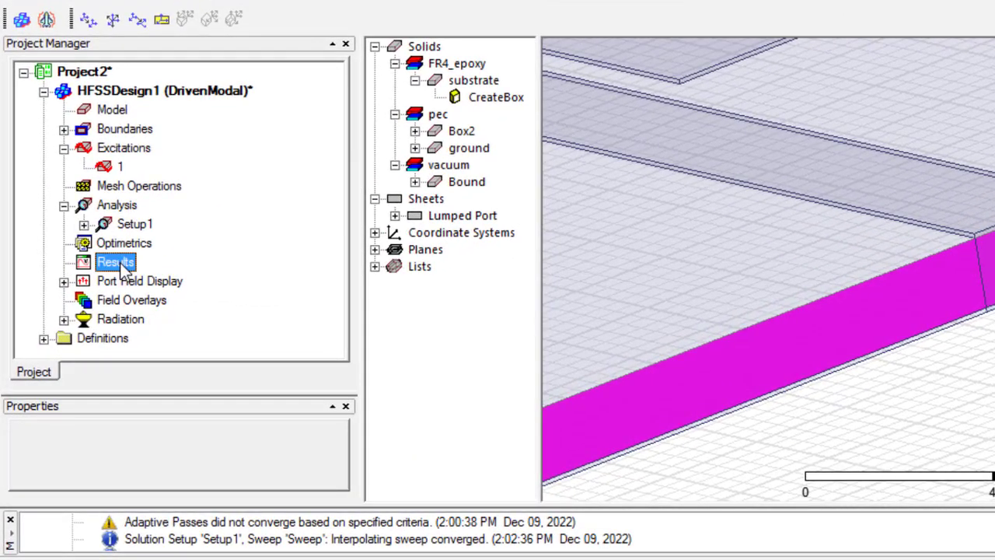
{"action": "right_click", "coordinate": [122, 265]}
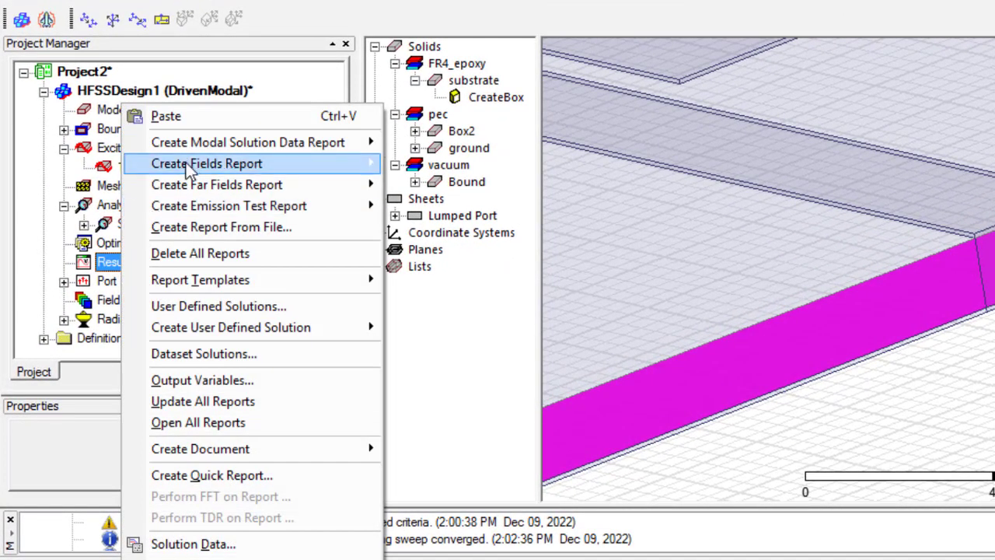
{"action": "mouse_move", "coordinate": [247, 142]}
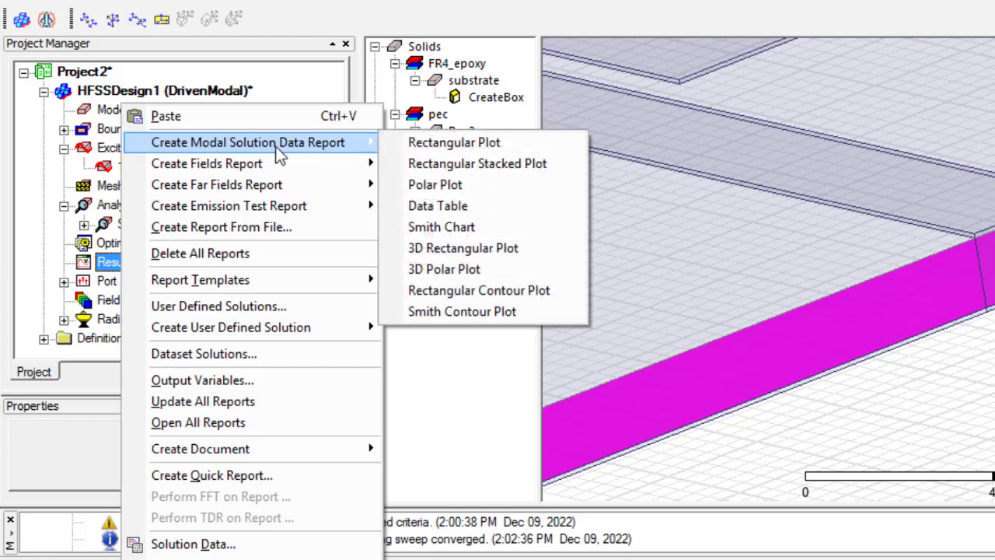
{"action": "left_click", "coordinate": [430, 148]}
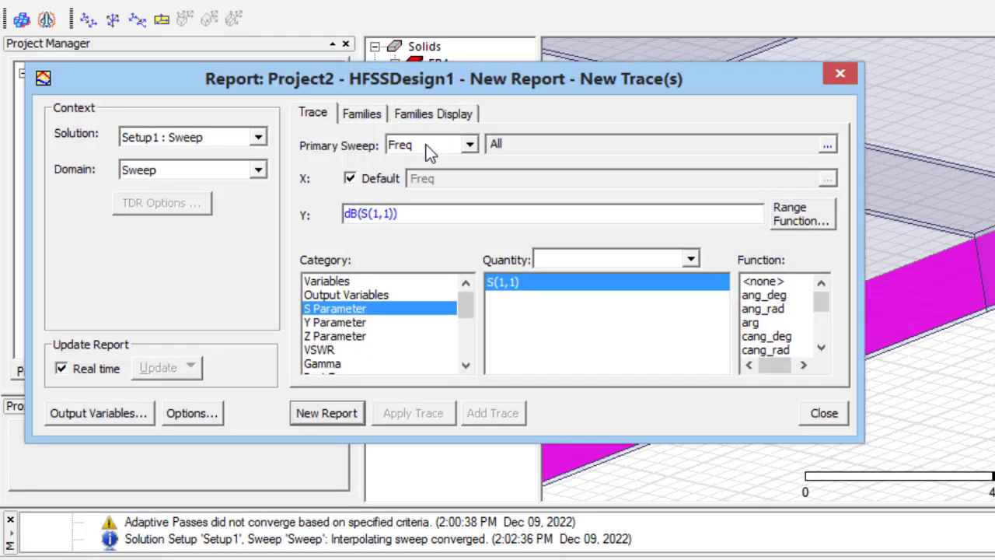
{"action": "left_click", "coordinate": [466, 366]}
{"action": "left_click", "coordinate": [466, 366]}
{"action": "left_click", "coordinate": [465, 365]}
{"action": "left_click", "coordinate": [465, 365]}
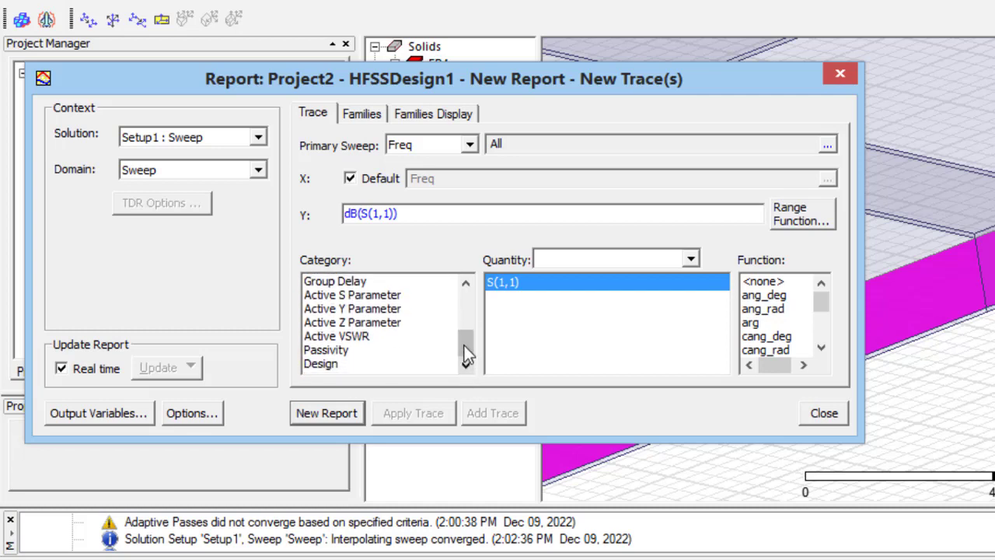
{"action": "left_click_drag", "start_coordinate": [464, 345], "coordinate": [465, 305]}
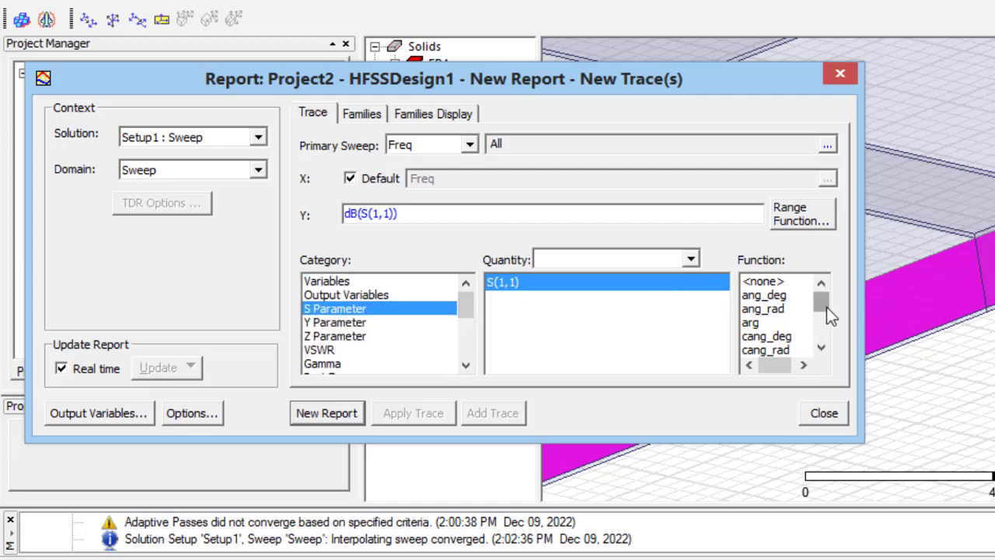
{"action": "left_click_drag", "start_coordinate": [827, 308], "coordinate": [826, 324]}
{"action": "left_click", "coordinate": [781, 297]}
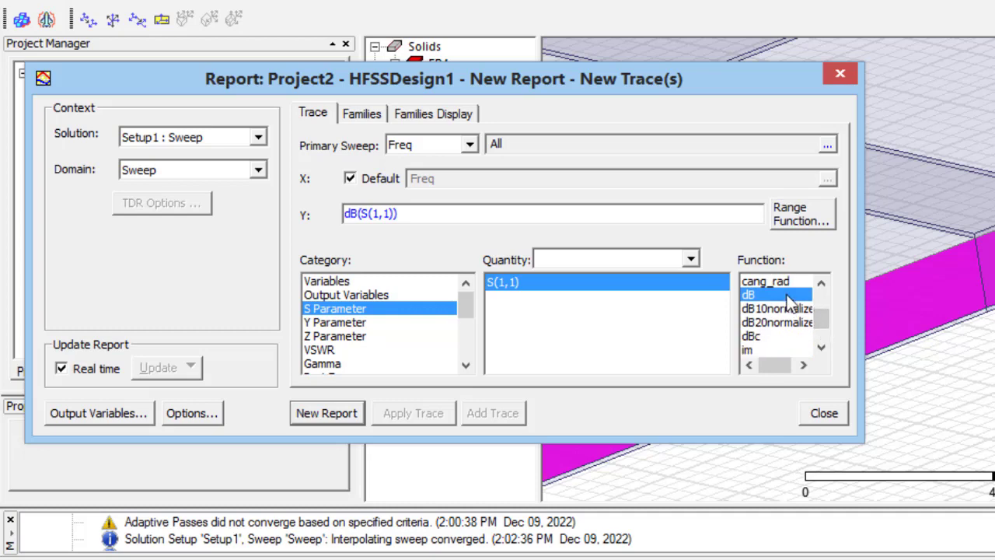
Step: Generate the S(1,1) report and place a marker at its −22.42 dB dip at 9.2 GHz
{"action": "left_click", "coordinate": [350, 410]}
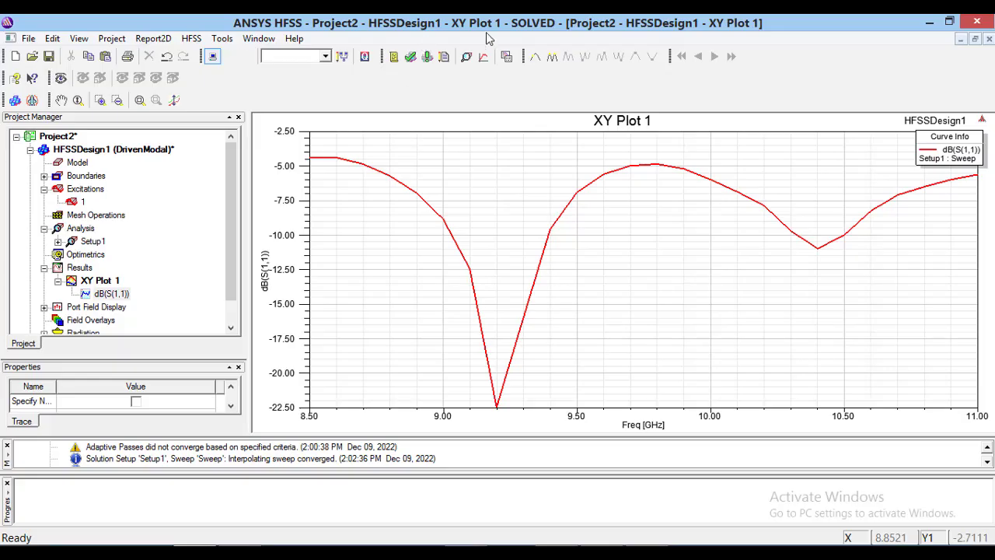
{"action": "left_click", "coordinate": [535, 60]}
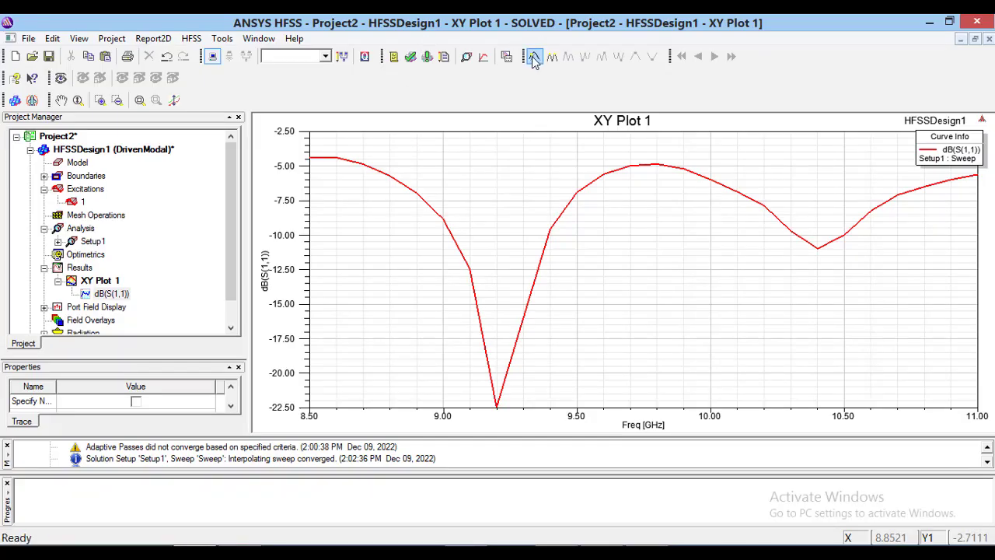
{"action": "left_click", "coordinate": [500, 410]}
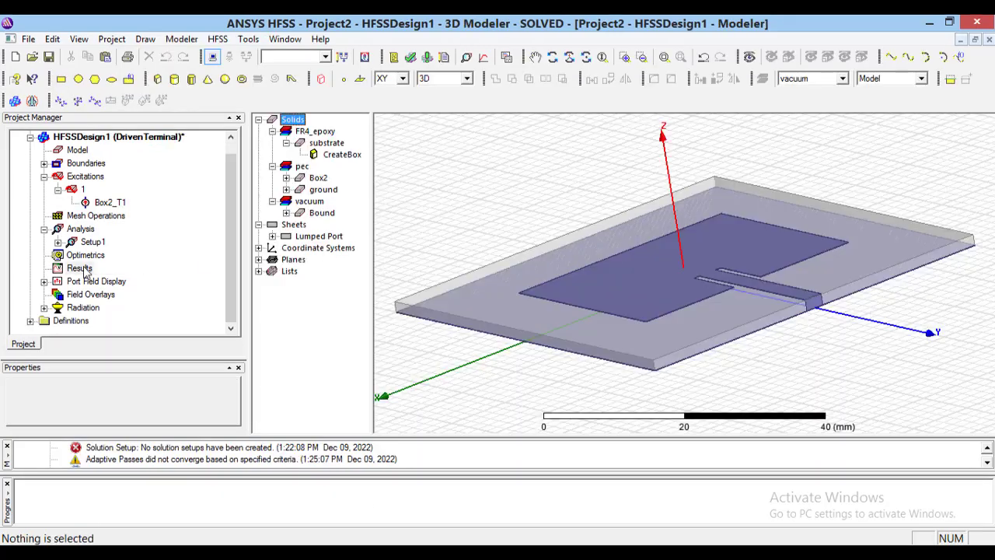
Step: Create a Terminal Solution Data rectangular plot of dB(St(Box2_T1,Box2_T1)) versus frequency
{"action": "left_click", "coordinate": [81, 269]}
{"action": "right_click", "coordinate": [81, 273]}
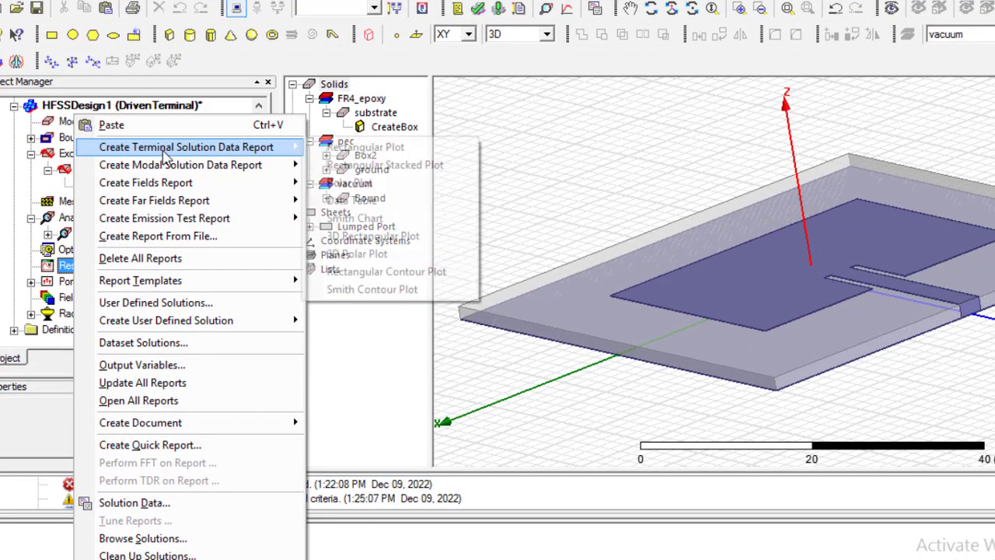
{"action": "mouse_move", "coordinate": [187, 147]}
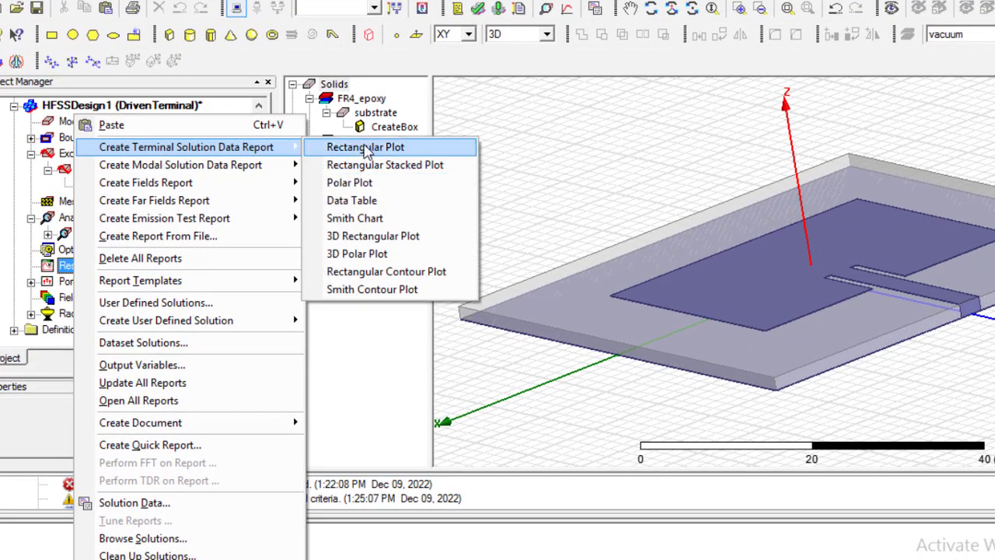
{"action": "left_click", "coordinate": [367, 150]}
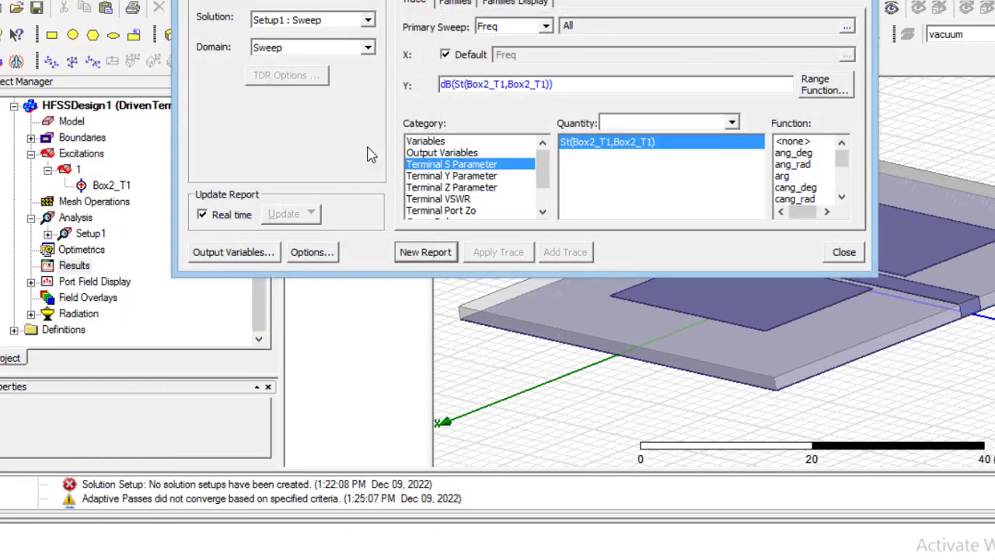
{"action": "left_click", "coordinate": [543, 211]}
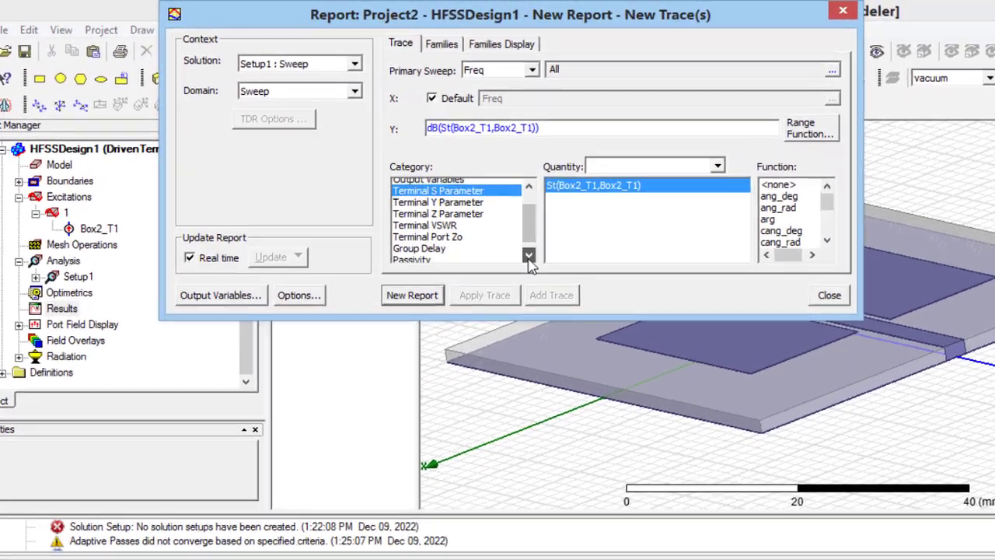
{"action": "left_click", "coordinate": [525, 230]}
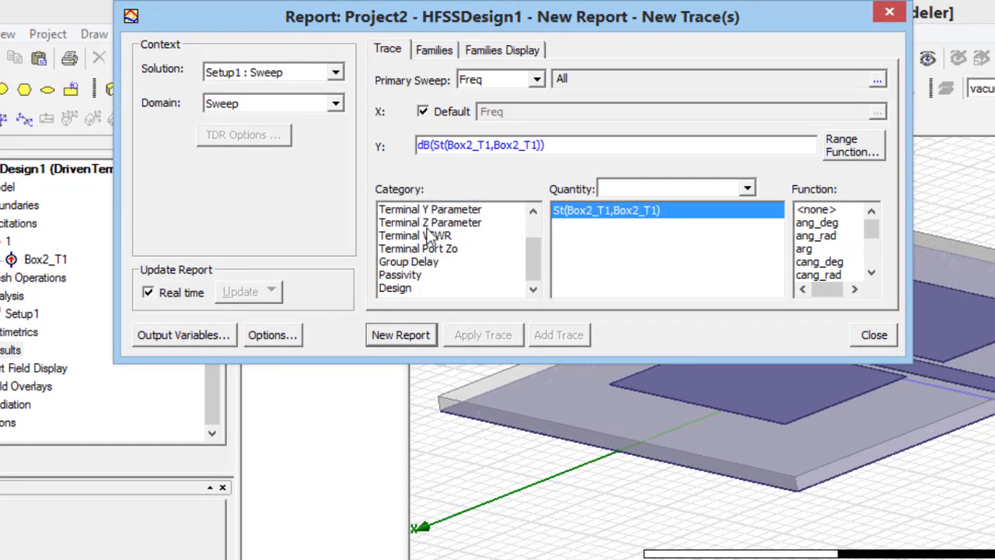
{"action": "left_click_drag", "start_coordinate": [534, 258], "coordinate": [534, 228]}
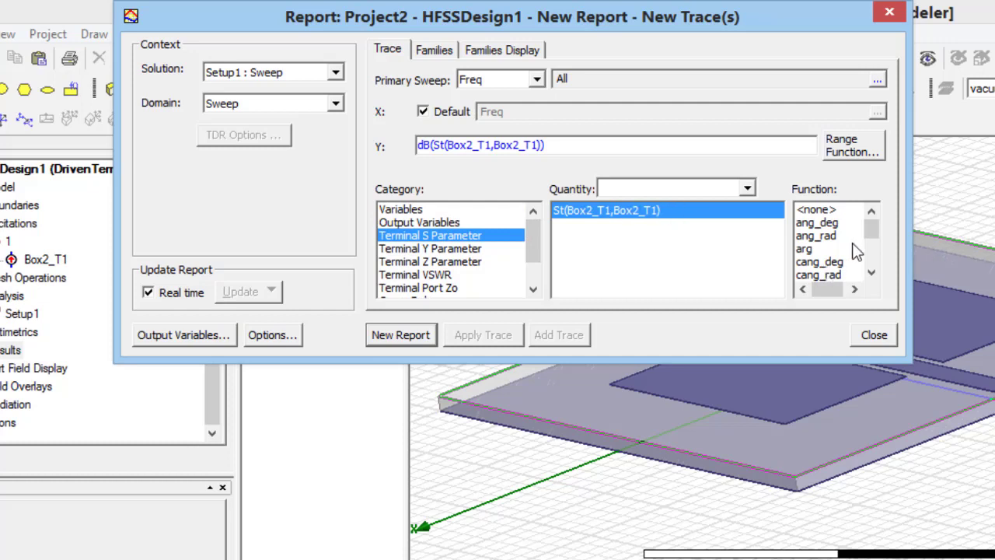
{"action": "left_click_drag", "start_coordinate": [871, 228], "coordinate": [872, 247]}
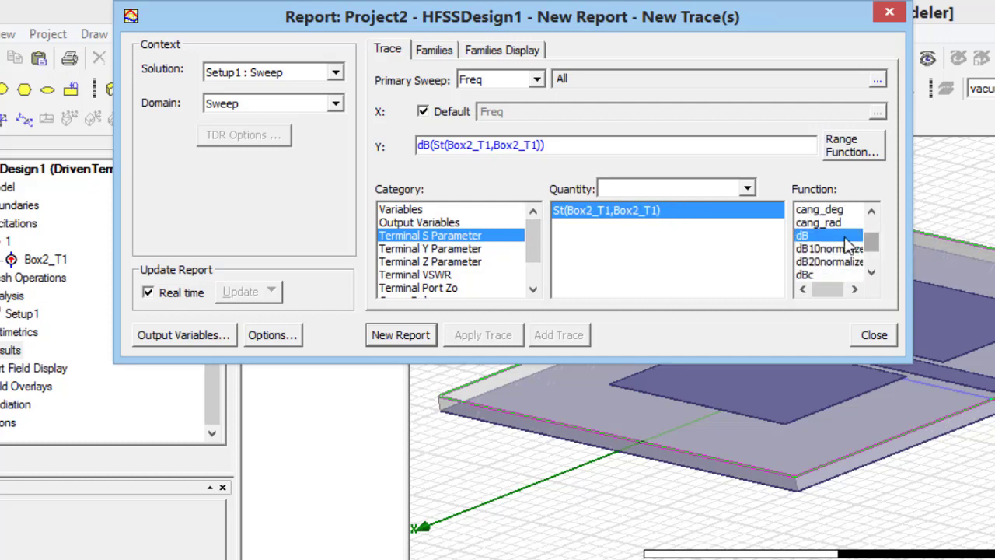
{"action": "left_click", "coordinate": [403, 335]}
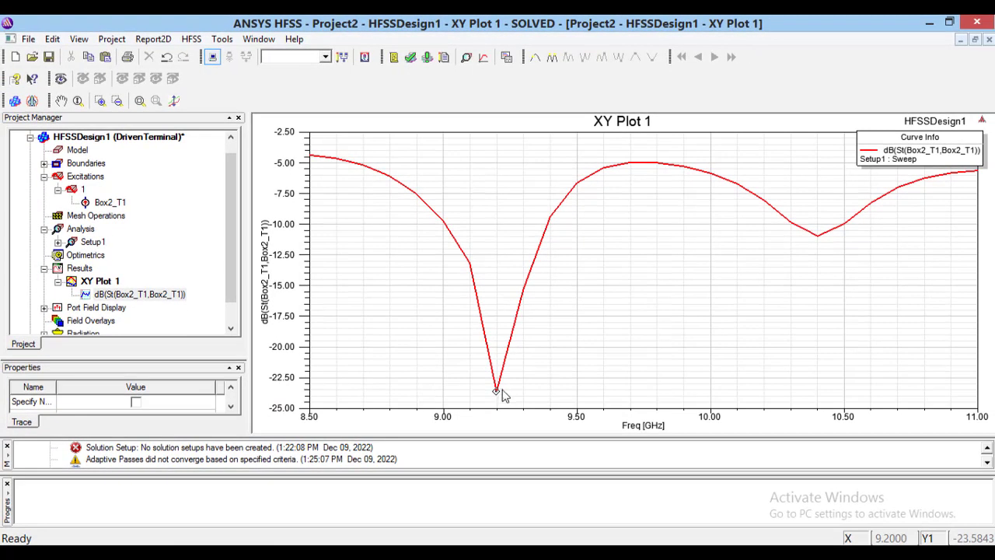
Step: Place marker m1 on the terminal S11 dip at 9.2 GHz, −23.58 dB, after canceling a misplaced try
{"action": "left_click", "coordinate": [502, 391]}
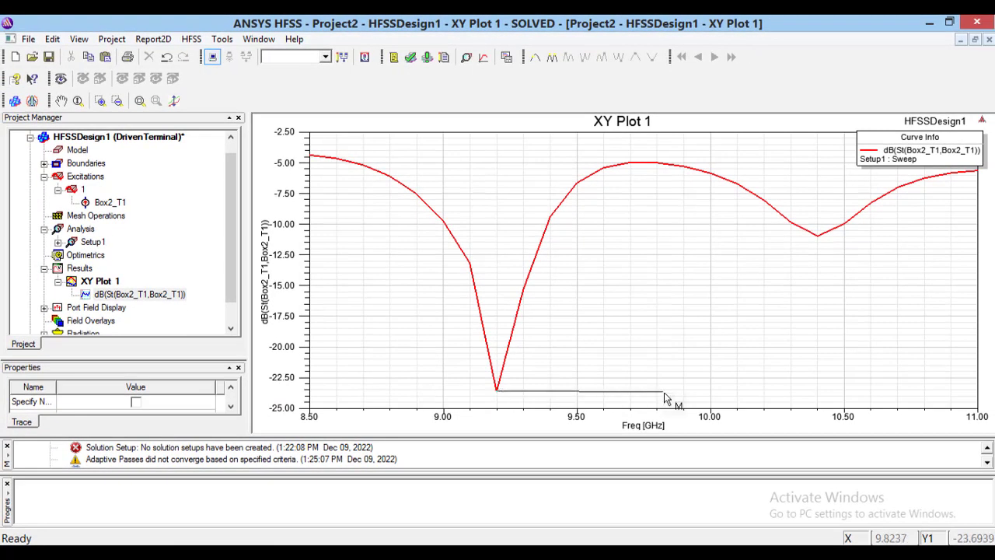
{"action": "key", "text": "Escape"}
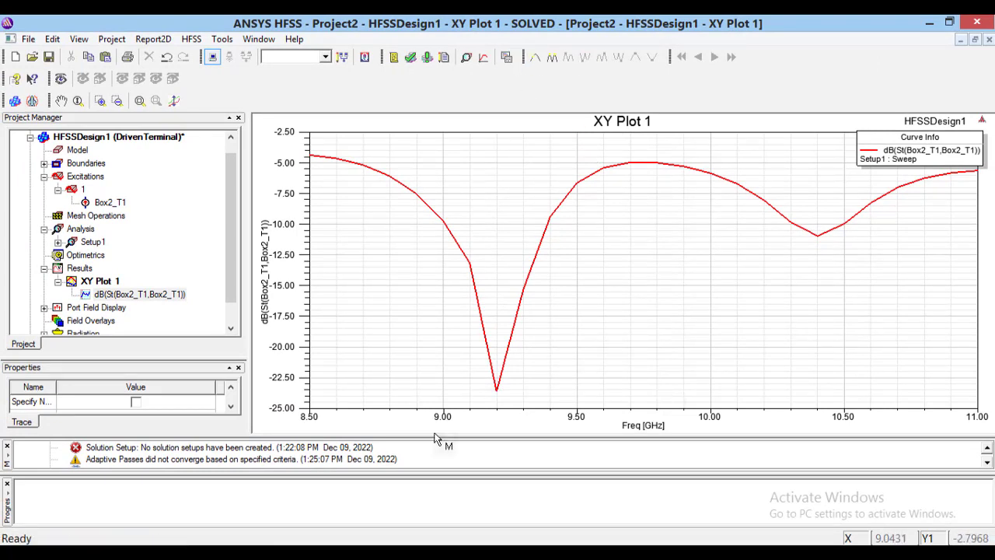
{"action": "left_click", "coordinate": [496, 390]}
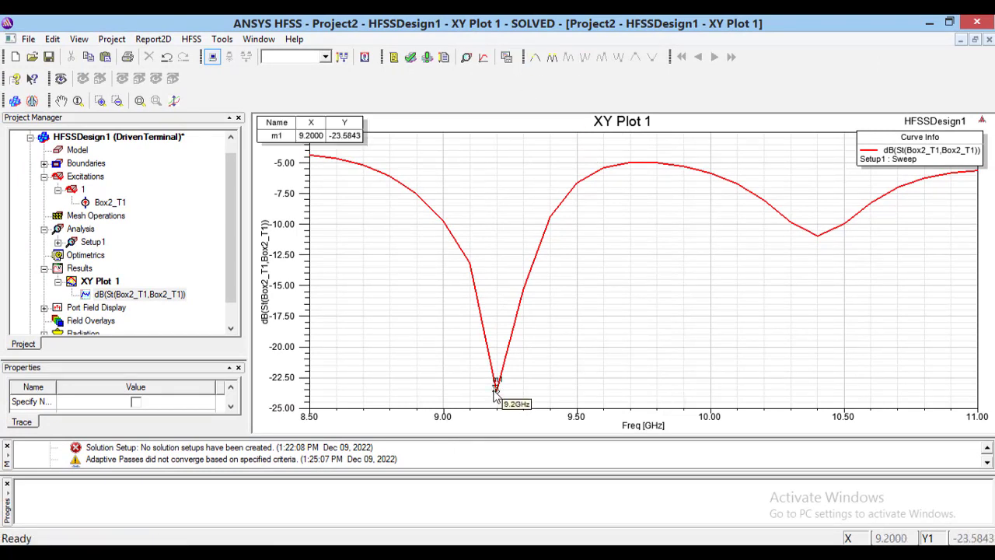